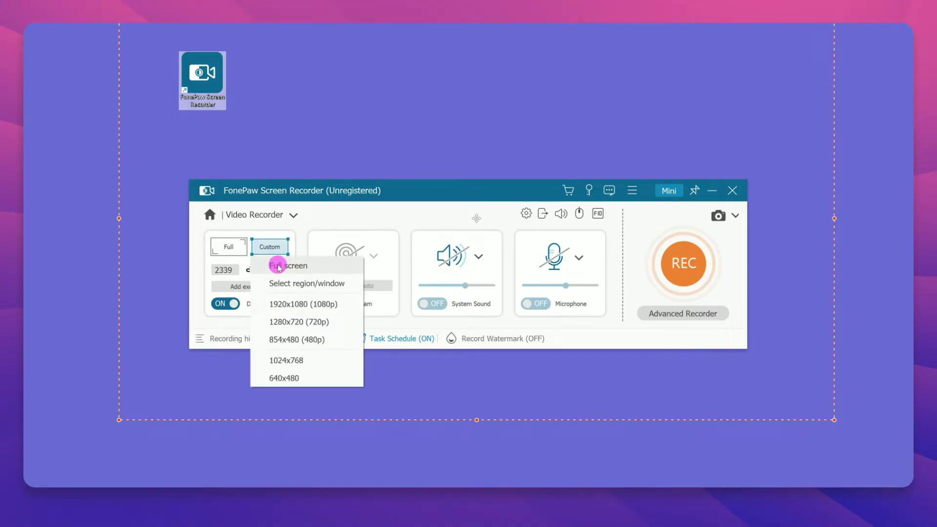
Record the Netflix playback, then stop to view the new clip in history.
left_click(684, 265)
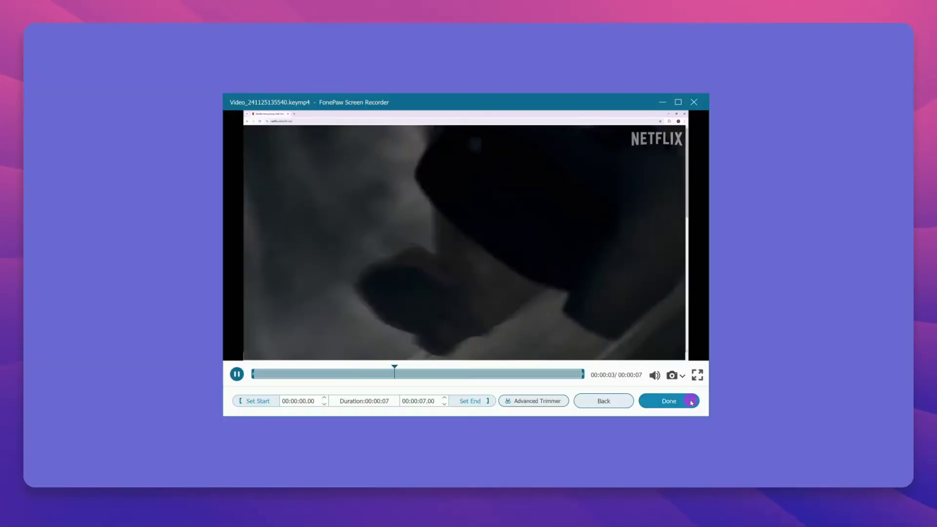
left_click(690, 402)
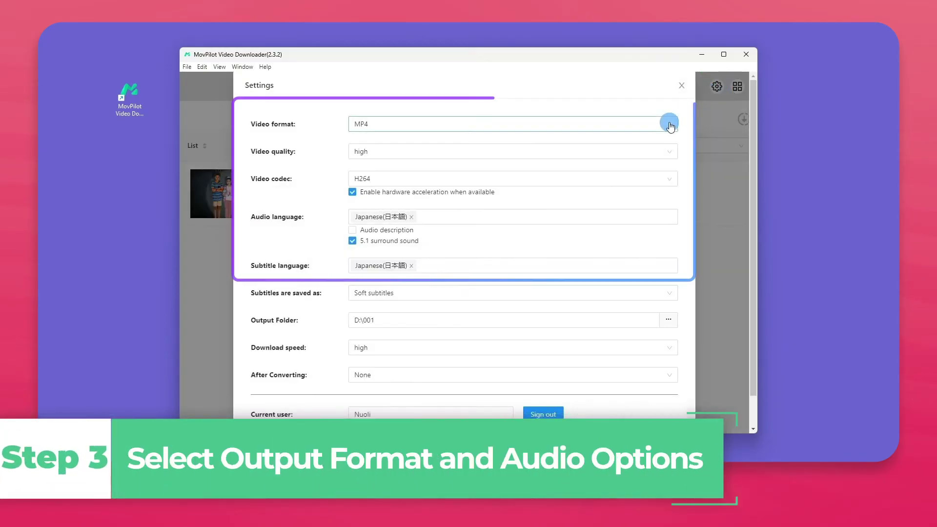
Keep H264 as the video codec and bring up the audio language choices.
left_click(671, 198)
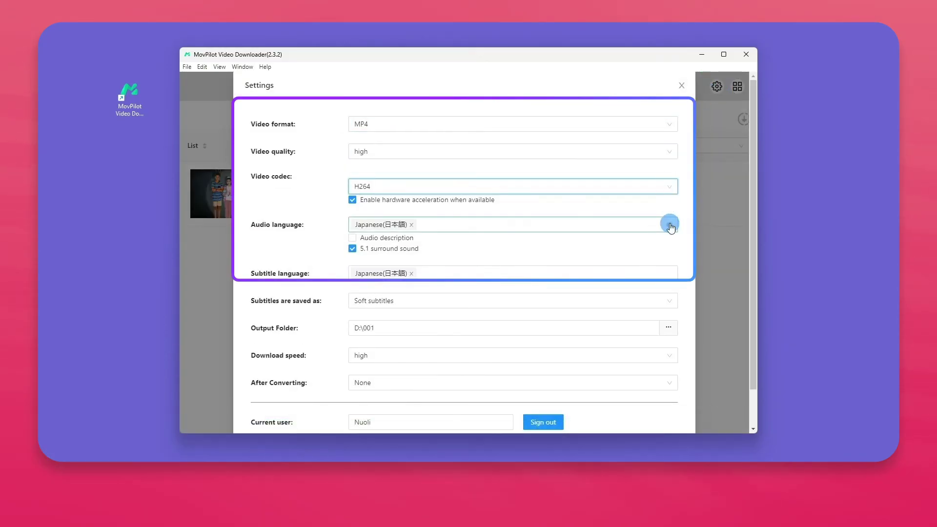
left_click(669, 220)
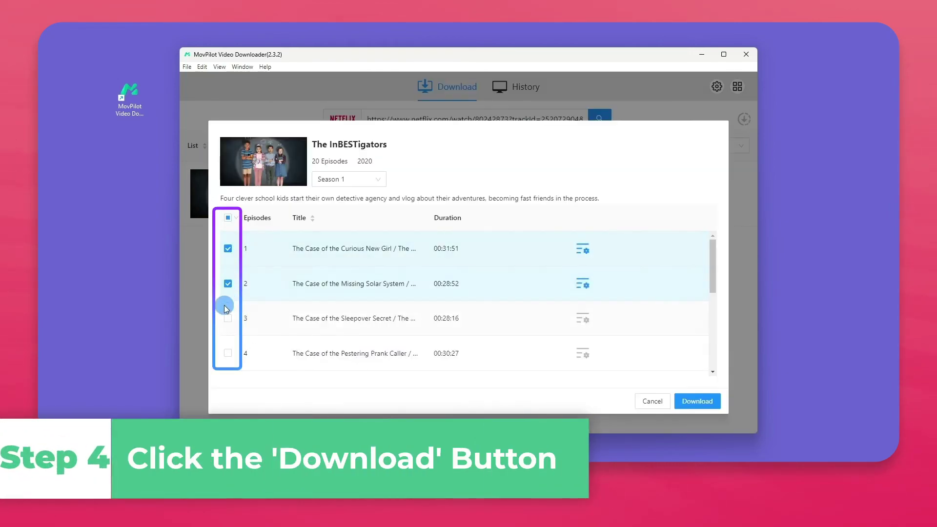
Download the checked Season 1 episodes of The InBESTigators.
left_click(697, 402)
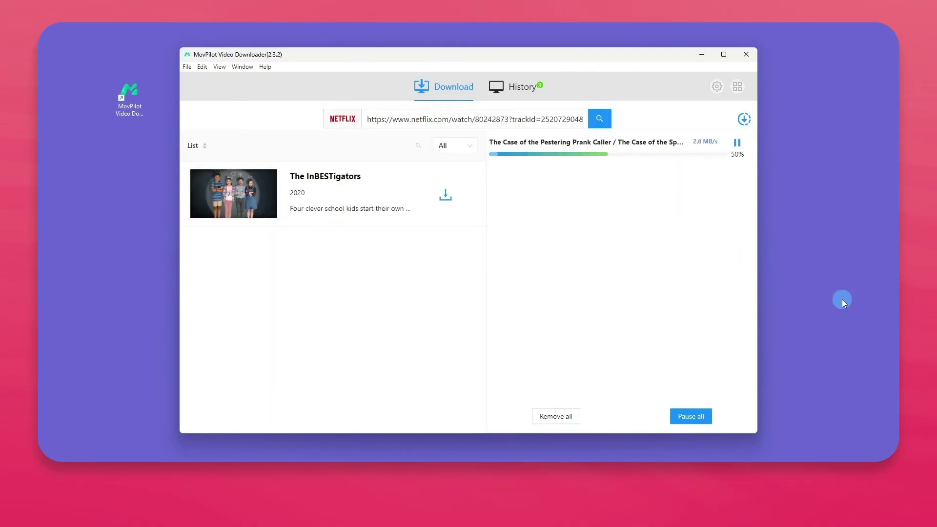